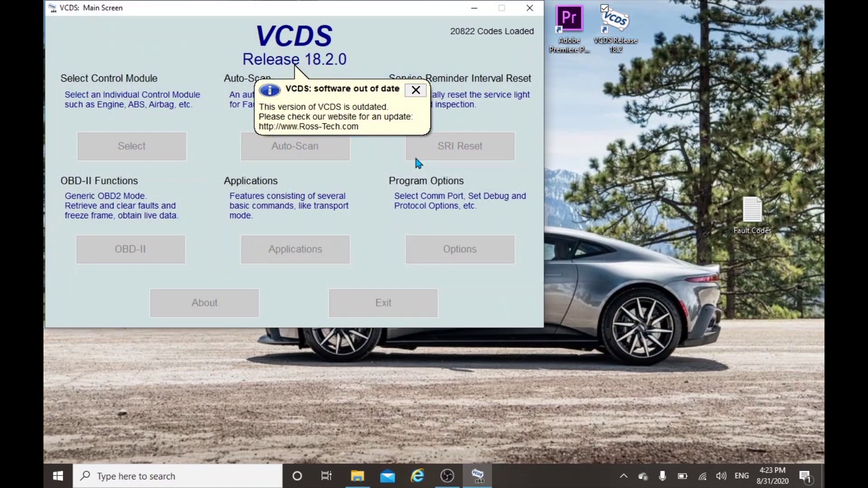
- Dismiss the outdated-version notice, then test the USB port connection in the program options and return to the main screen
left_click(416, 90)
left_click_drag(345, 7, 475, 107)
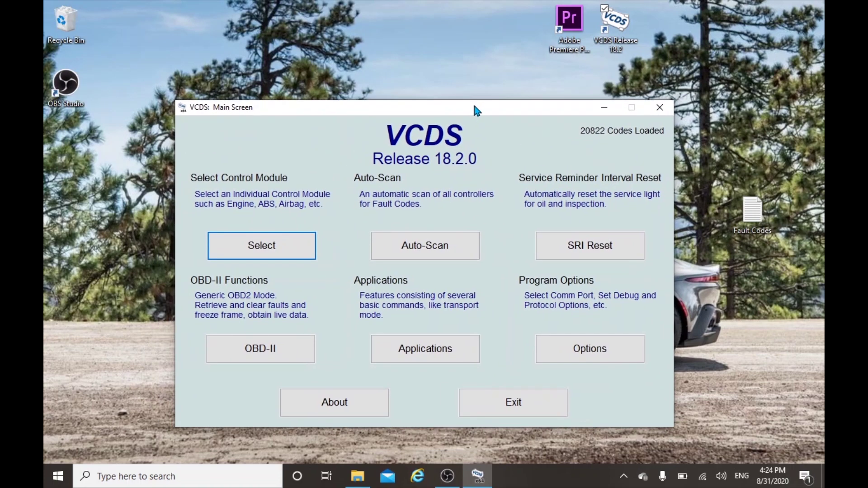
left_click(607, 358)
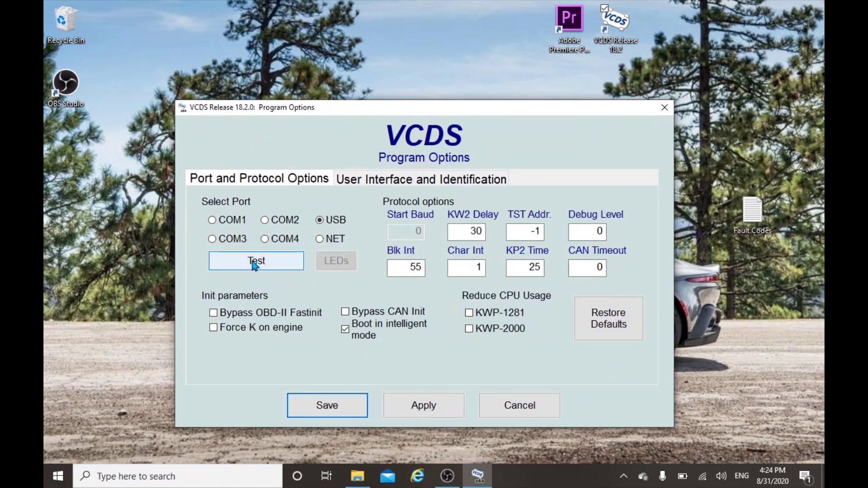
left_click(260, 260)
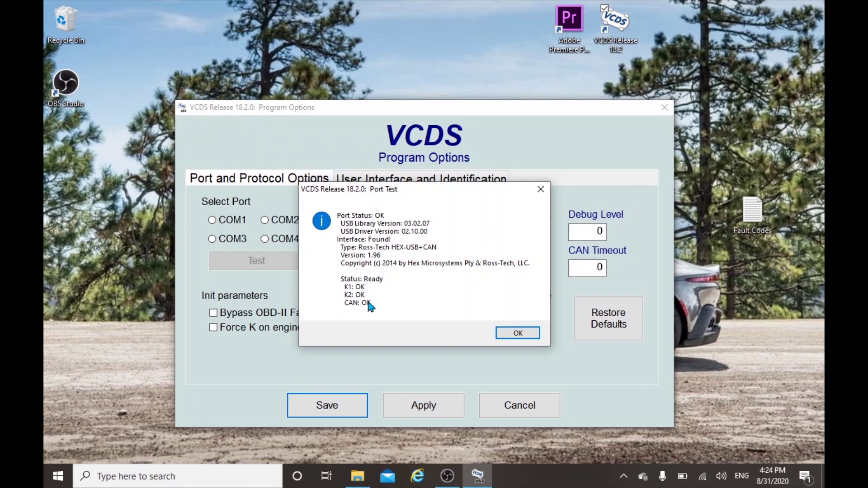
left_click(518, 335)
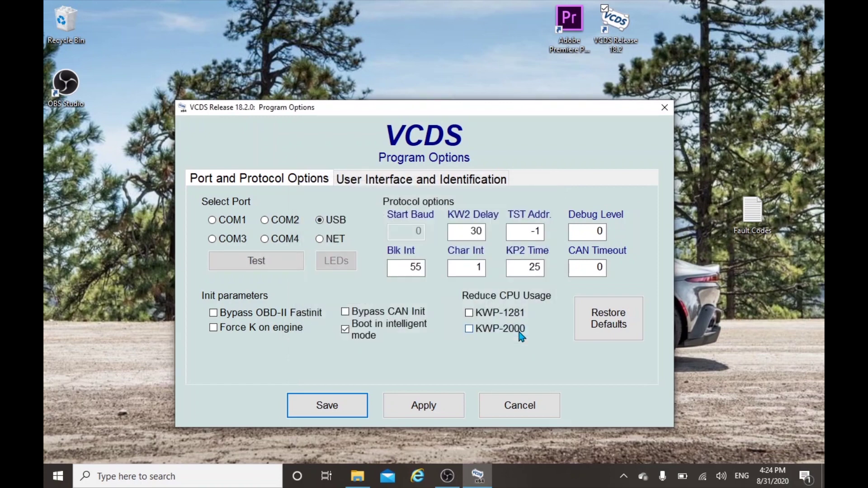
left_click(327, 405)
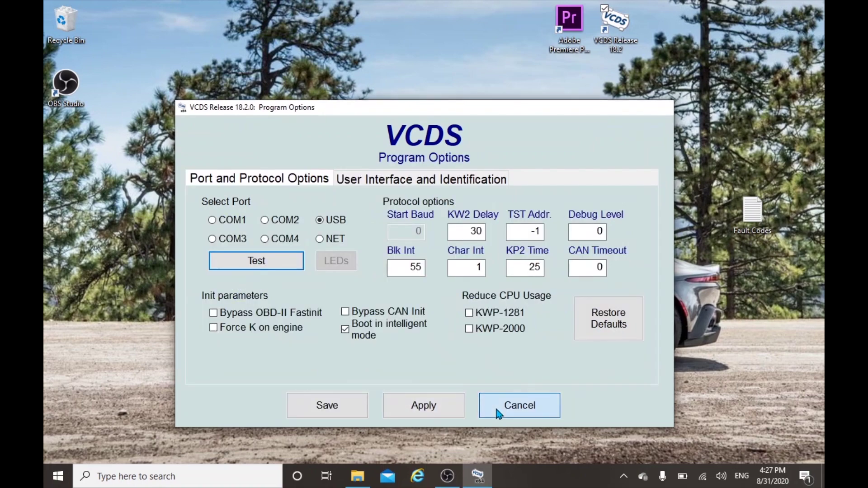
left_click(498, 412)
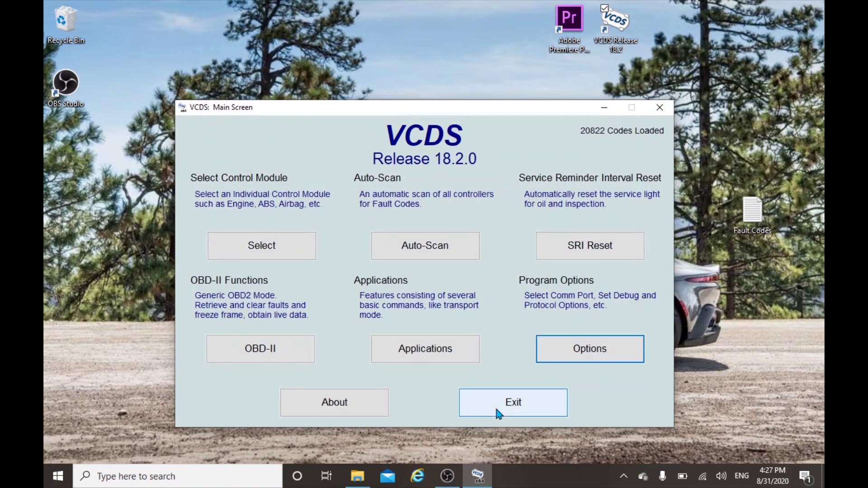
- Run an Auto-Scan of all controllers with the chassis type Auto-detect (CAN only)
left_click(404, 251)
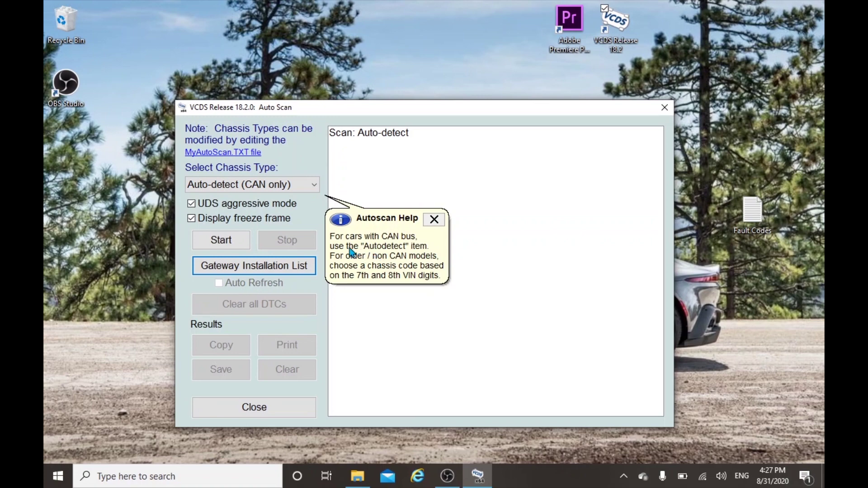
left_click(233, 242)
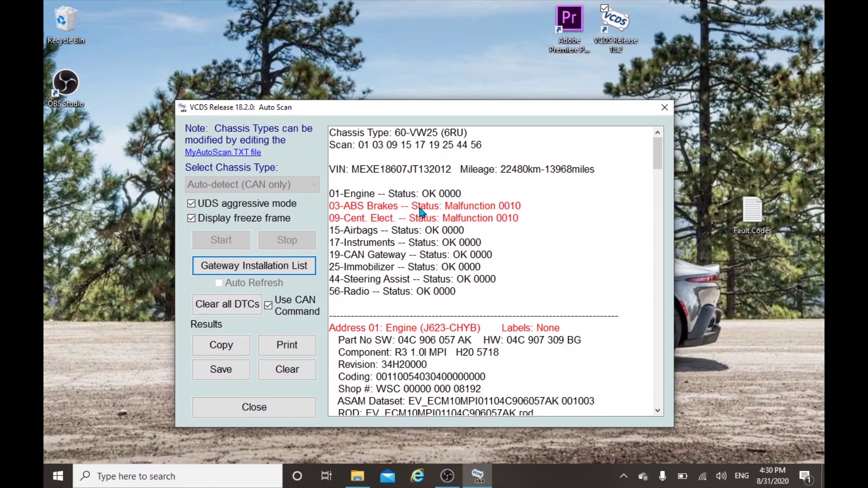
- Review the scan report's module statuses and the fault entries for the Engine and ABS Brakes modules
scroll(470, 261, "down", 4)
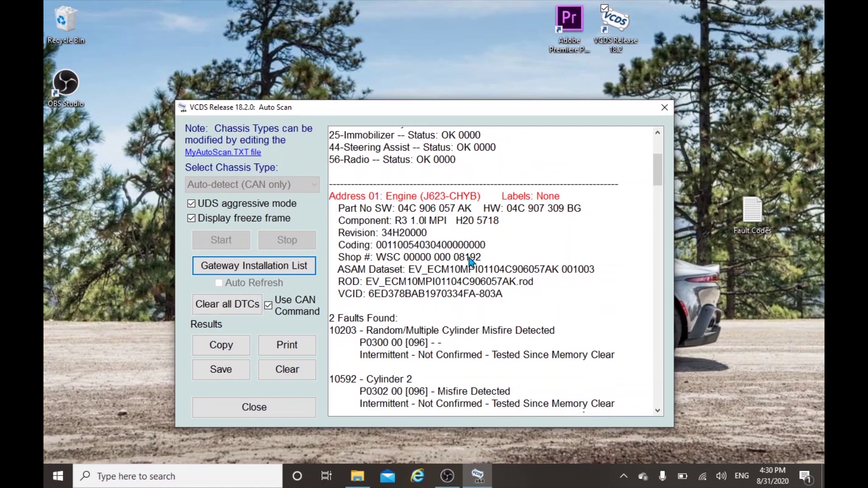
scroll(471, 260, "down", 2)
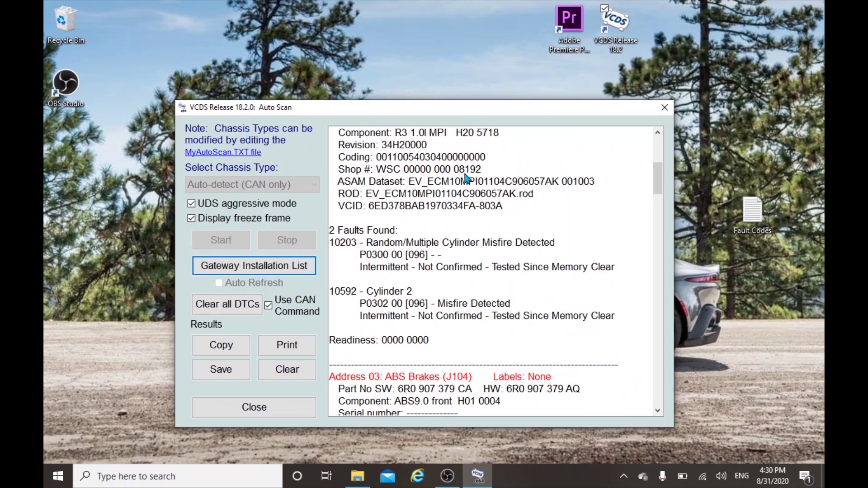
scroll(467, 178, "up", 2)
scroll(466, 178, "down", 2)
scroll(529, 205, "down", 1)
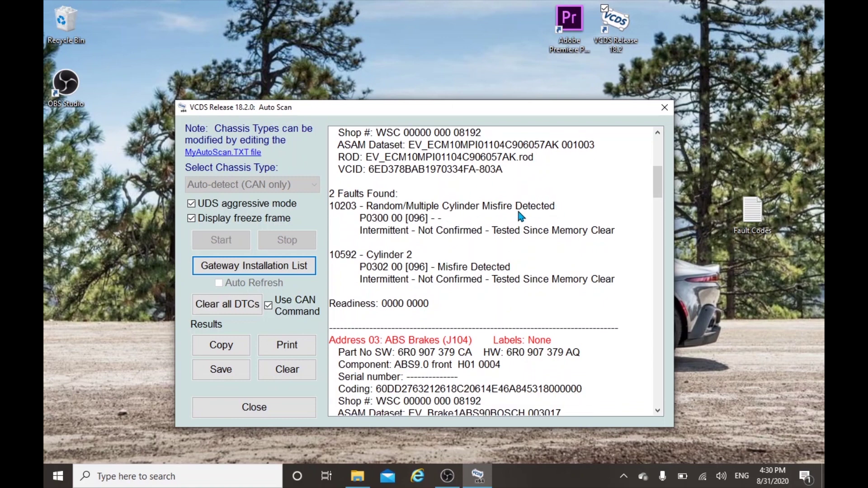
scroll(538, 216, "down", 1)
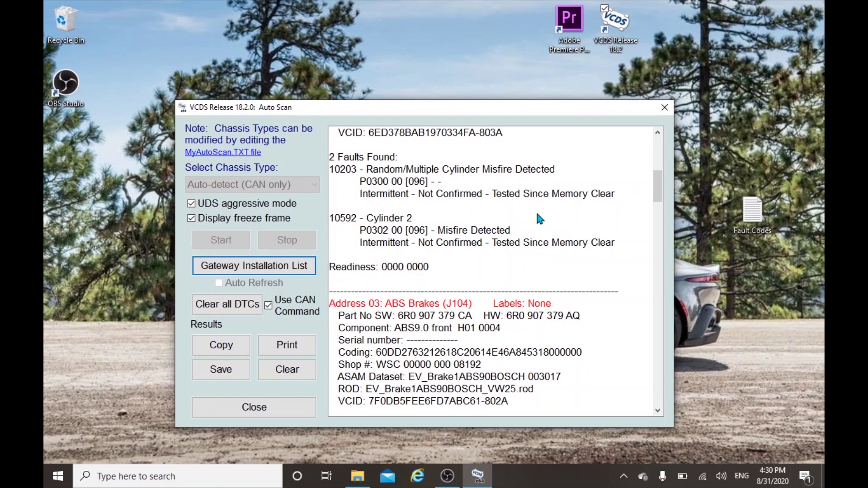
scroll(537, 215, "down", 3)
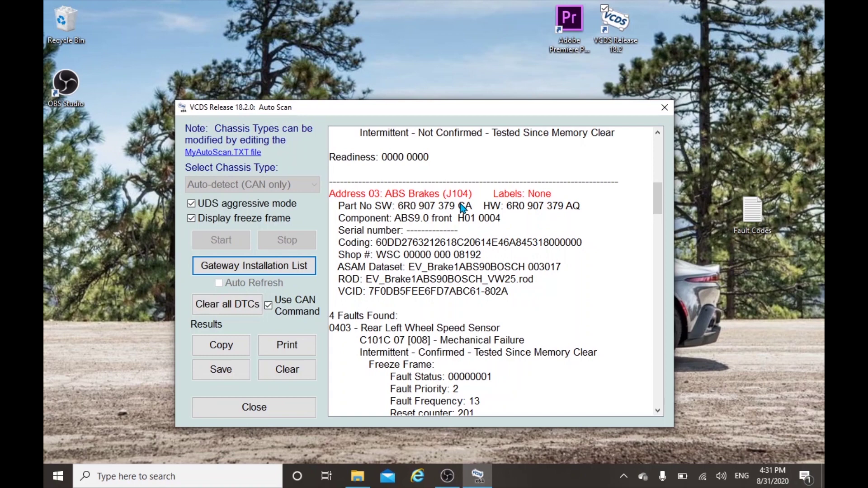
scroll(462, 208, "down", 6)
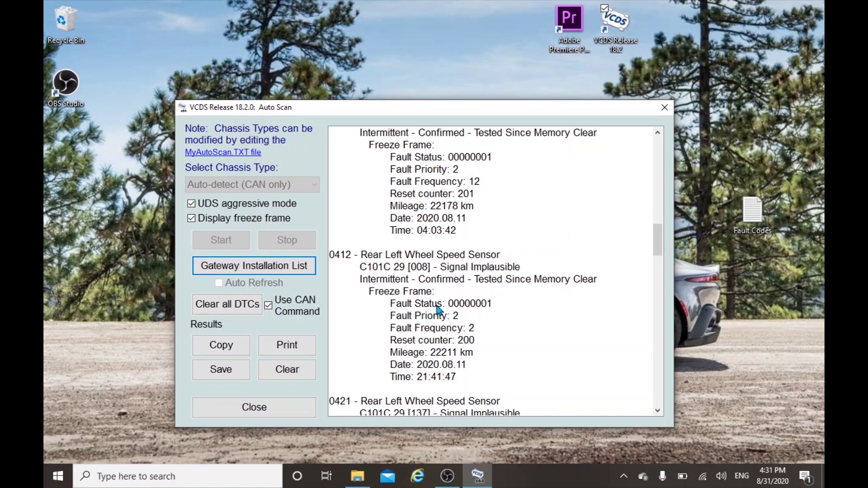
- Copy the scan results into the desktop text file Fault Codes and save it
left_click(754, 214)
double_click(753, 214)
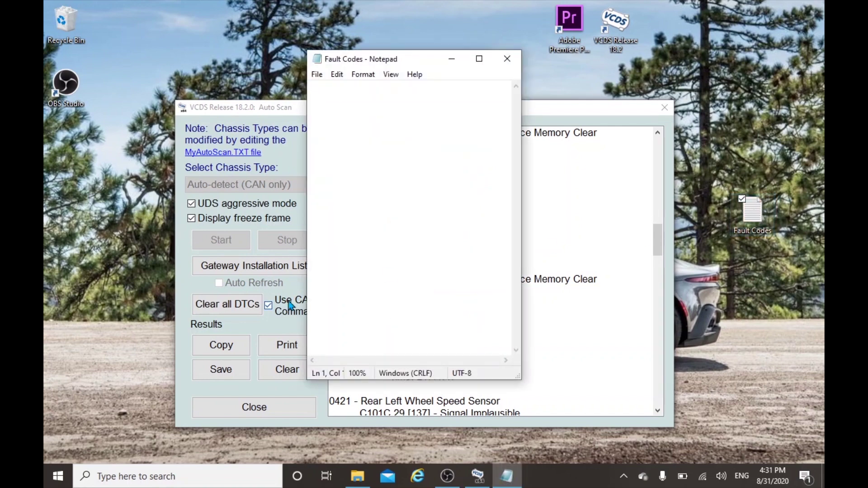
left_click(222, 346)
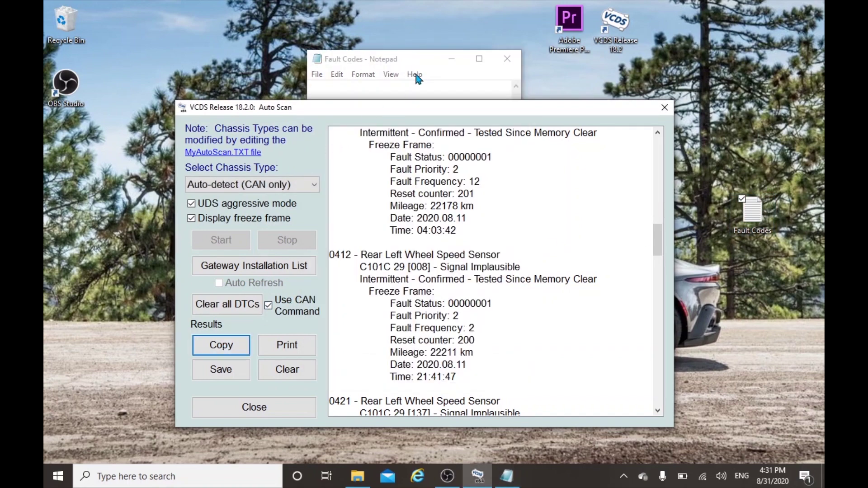
left_click(419, 59)
key("ctrl+v")
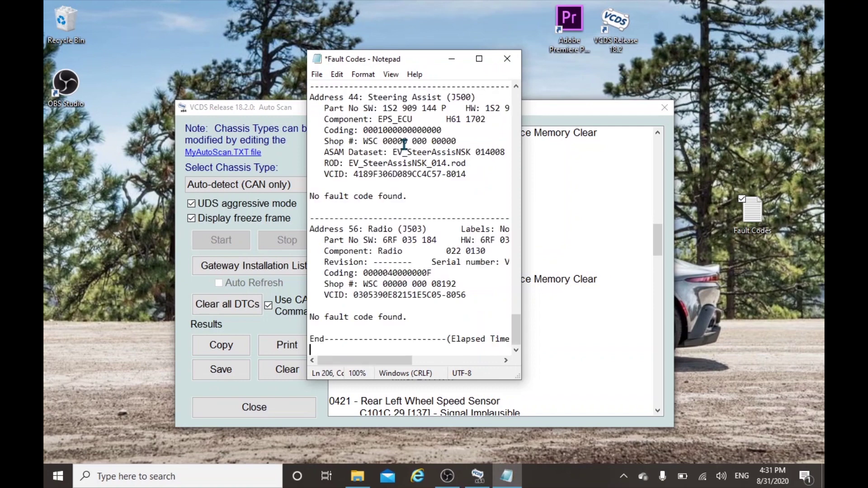
left_click(506, 61)
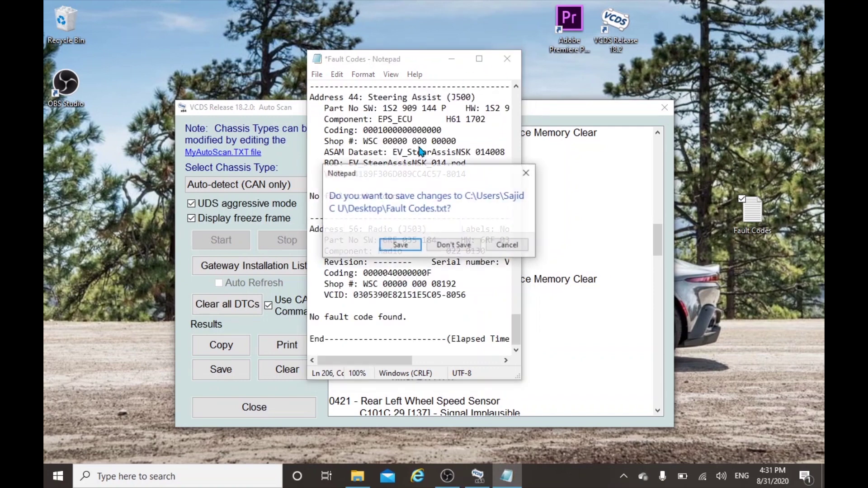
left_click(398, 244)
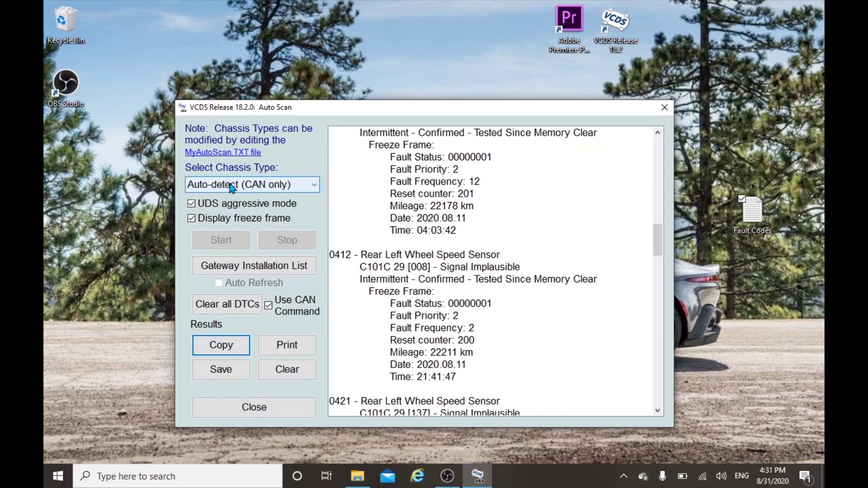
- Close the Auto-Scan and open the adaptation function of the 17-Instruments control module
left_click(269, 412)
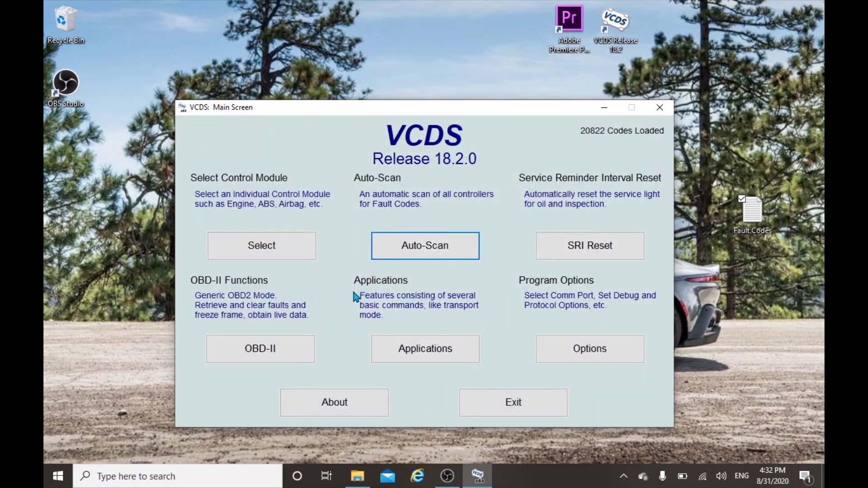
left_click(260, 247)
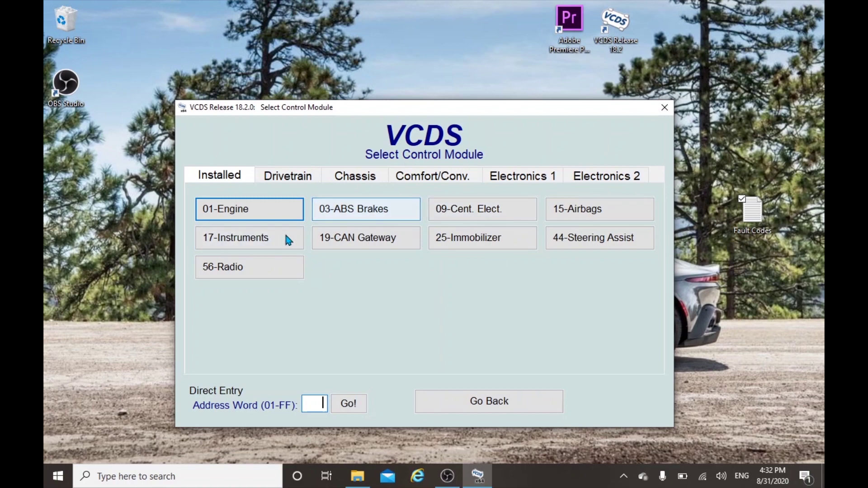
left_click(256, 243)
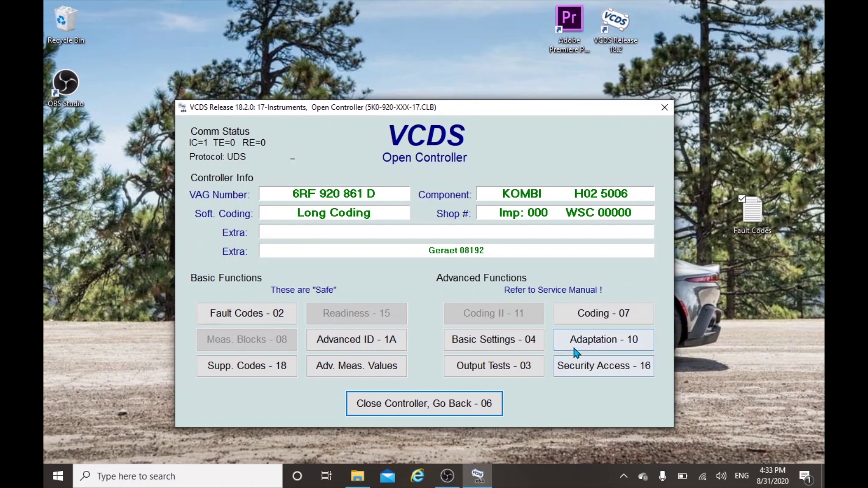
left_click(601, 347)
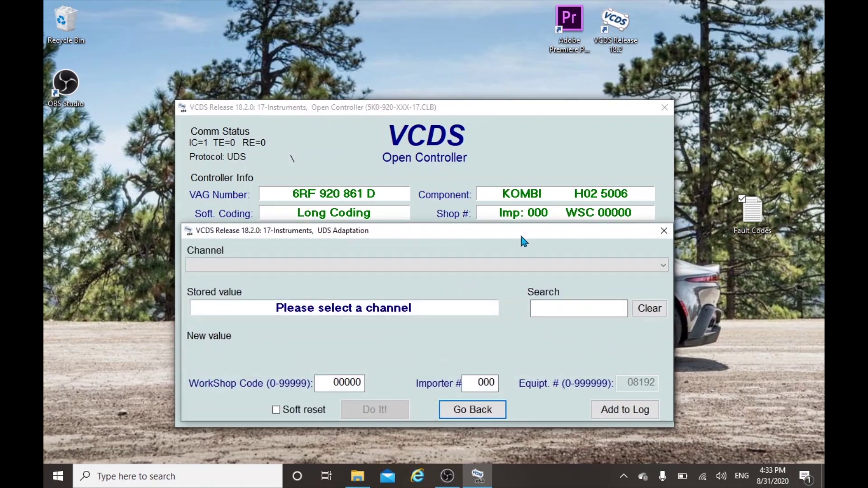
left_click_drag(520, 232, 523, 136)
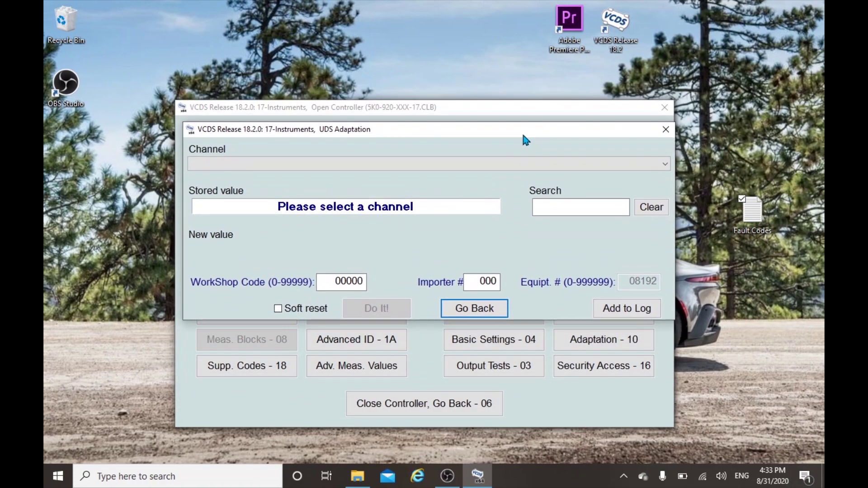
- Select the adaptation channel ENG112417-indicator_celebration and examine which new values it offers, without choosing one
left_click(337, 167)
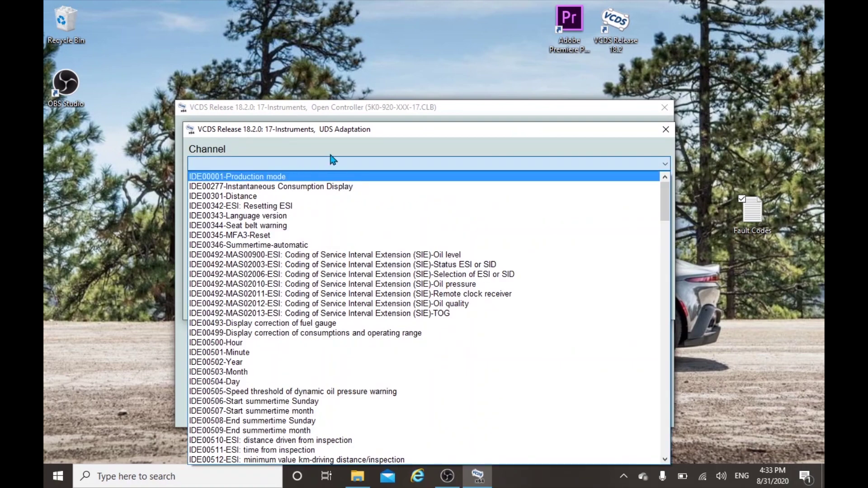
key("Down")
key("Down")
key("Down")
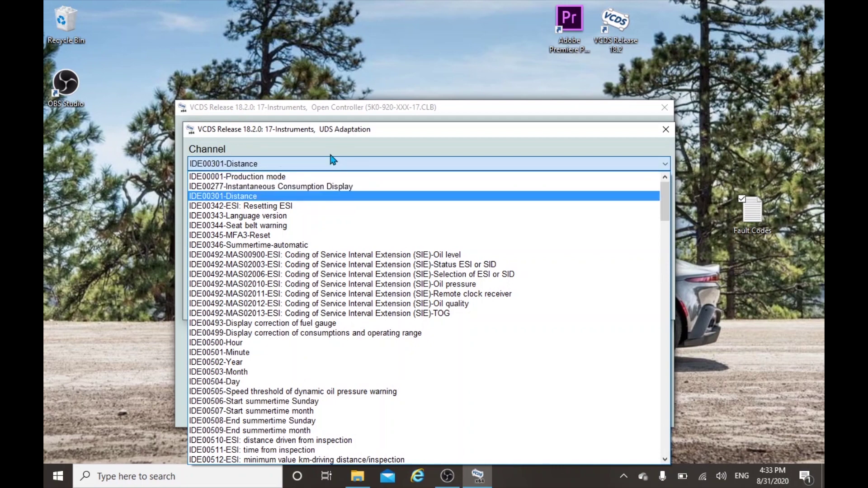
key("Down")
key("Down")
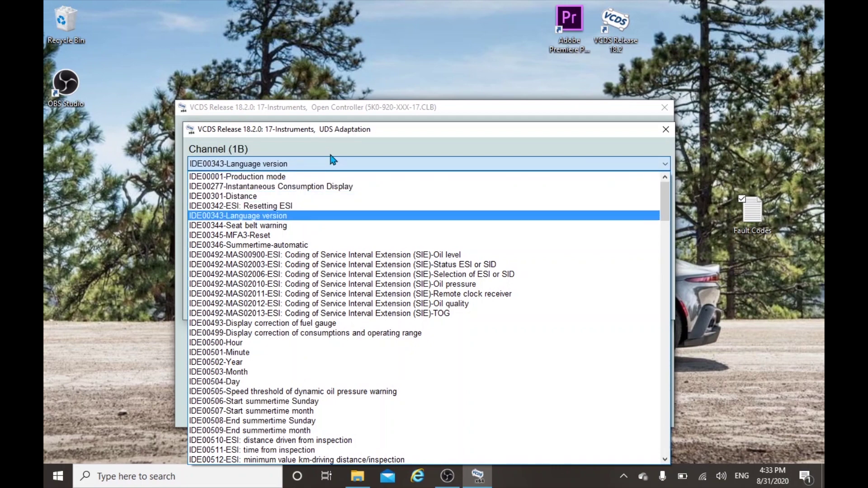
scroll(333, 159, "down", 10)
scroll(348, 330, "down", 6)
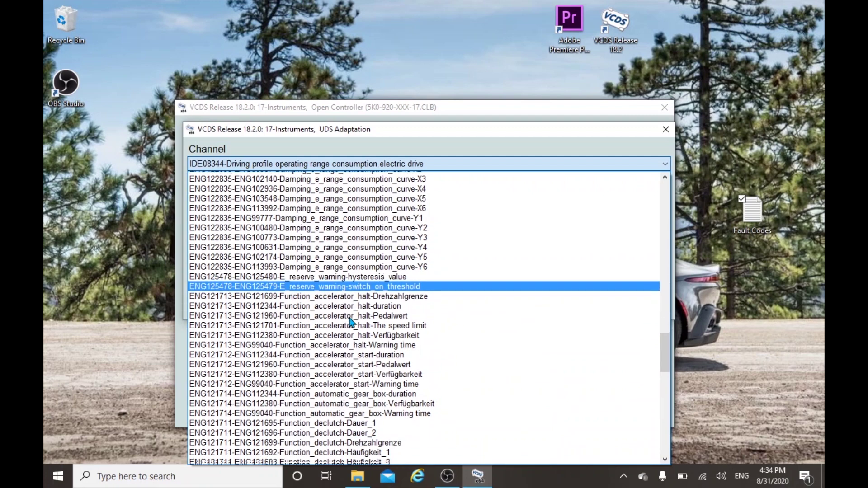
scroll(351, 321, "down", 9)
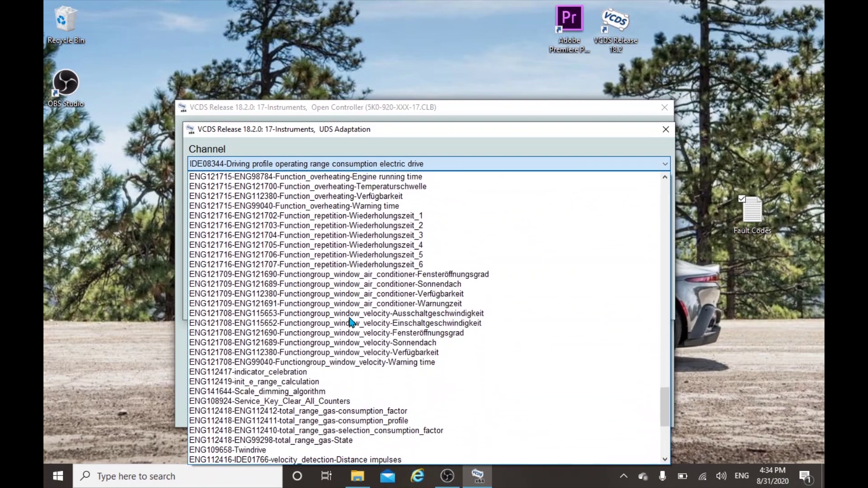
left_click(265, 372)
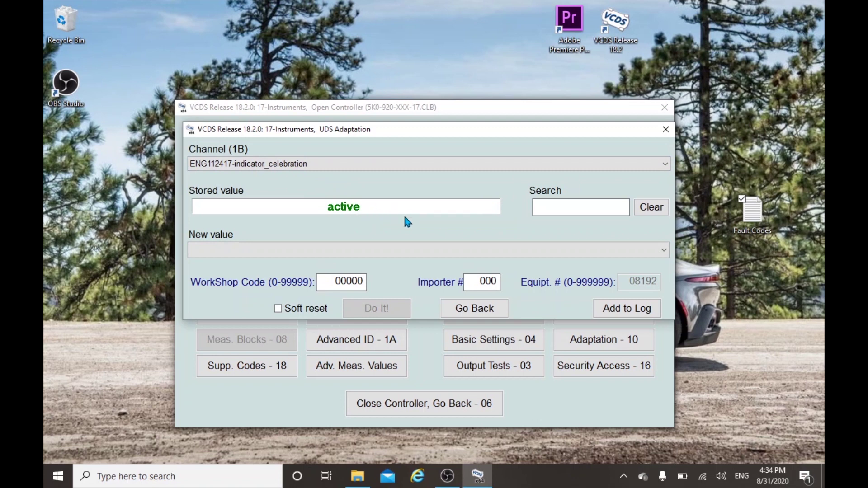
left_click(429, 251)
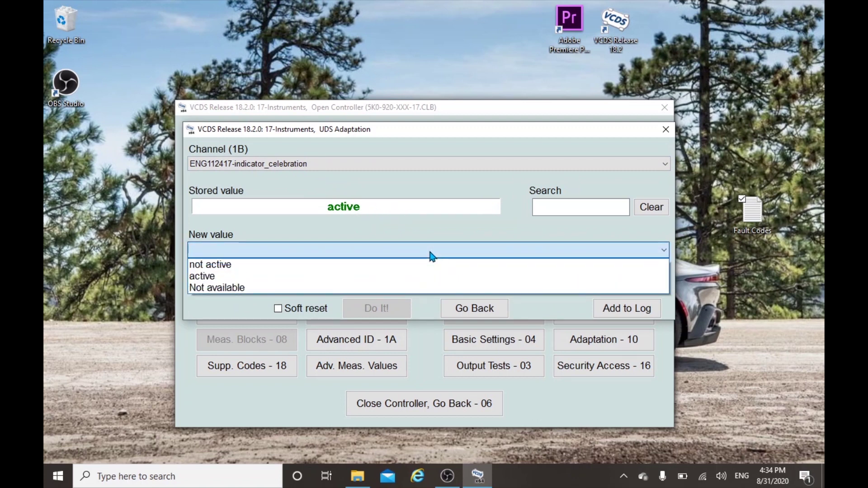
left_click(372, 223)
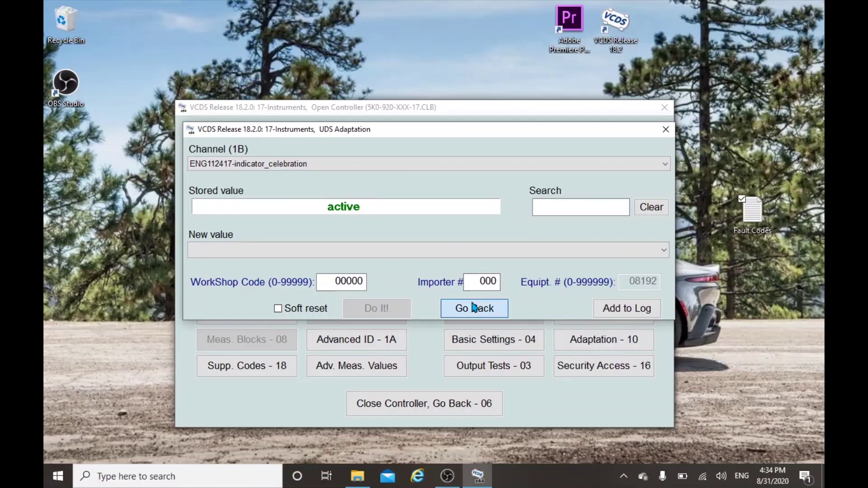
- Close the 17-Instruments controller and open the 09-Cent. Elect. control module
left_click(473, 308)
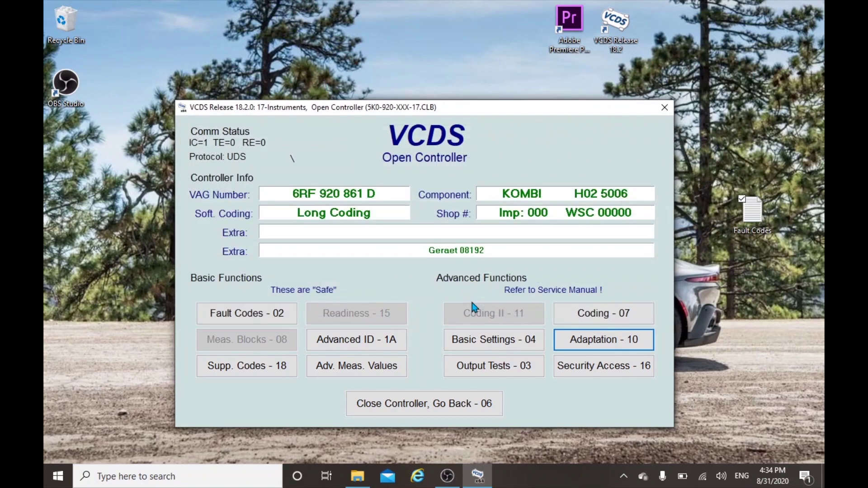
left_click(416, 404)
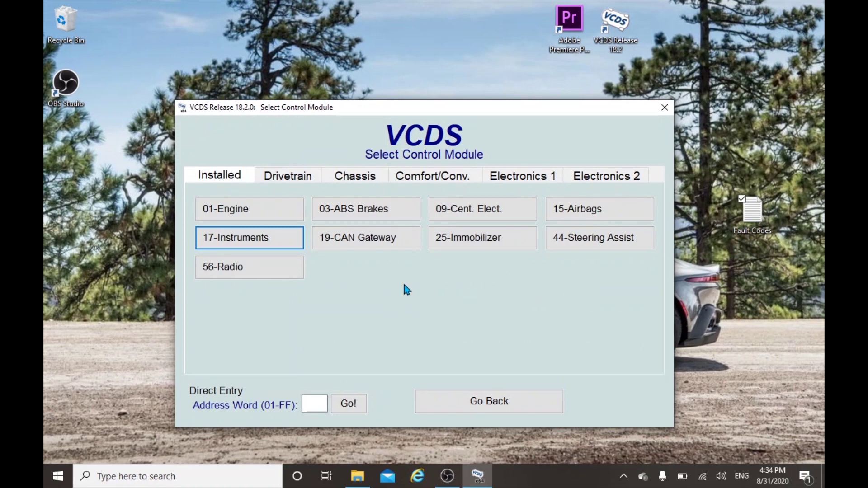
left_click(476, 211)
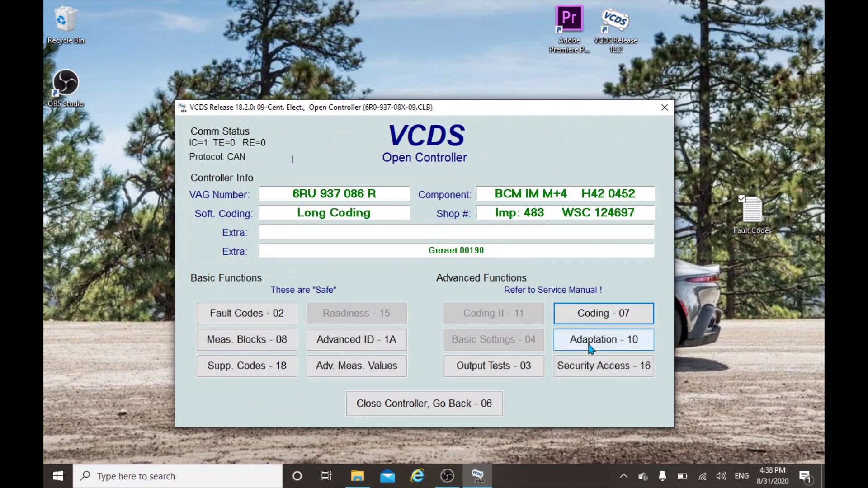
- Open the module's adaptation function and read the Central Locking: Auto-Unlock, Central Locking: Auto-Lock and Visual Comfort Operation/Closing Confirmation channels
left_click(590, 349)
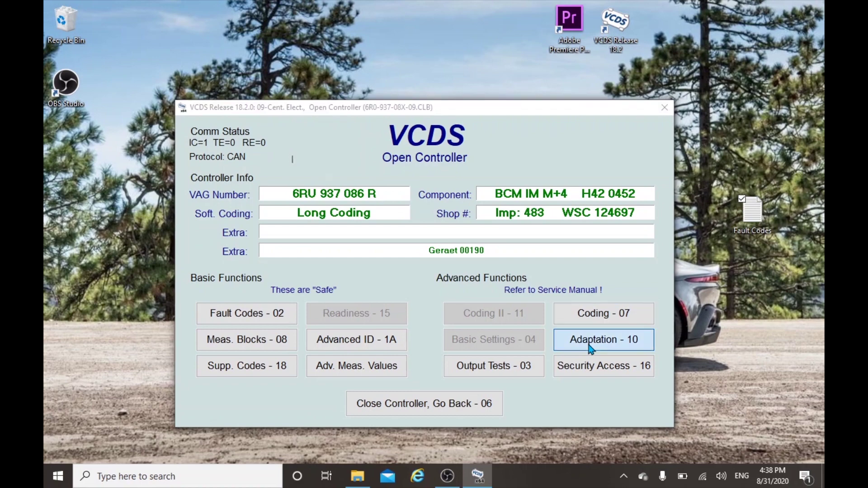
left_click(325, 197)
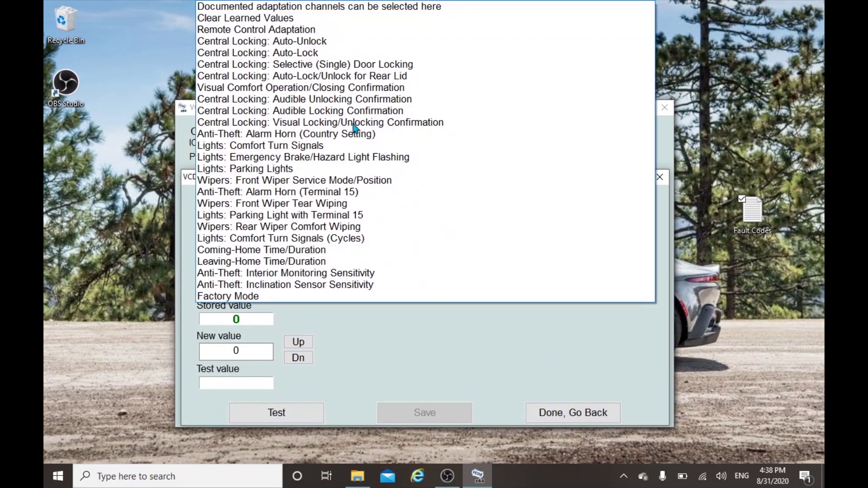
left_click(315, 45)
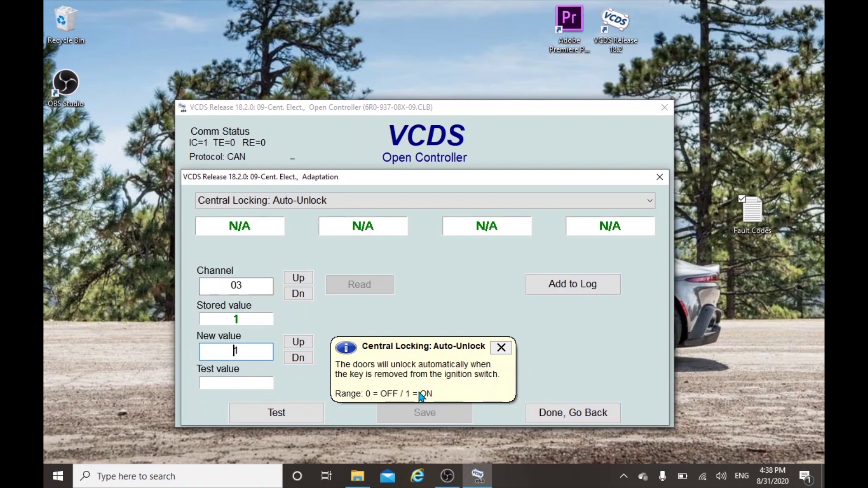
left_click(383, 199)
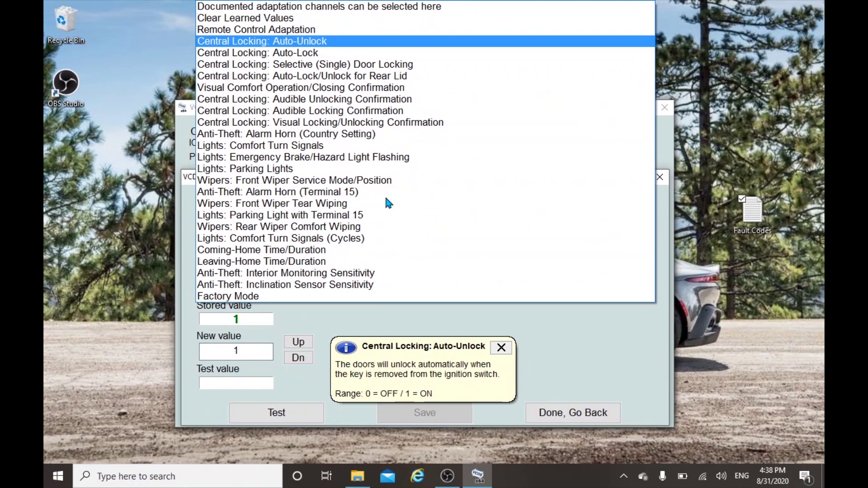
left_click(277, 57)
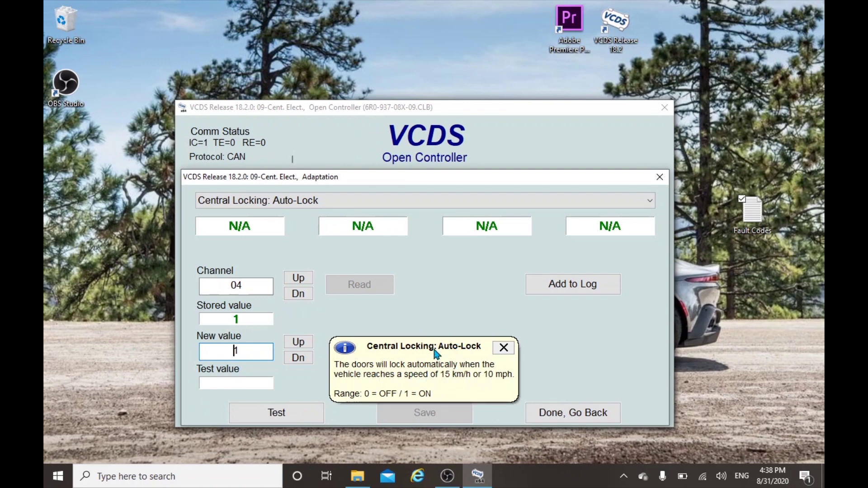
left_click(433, 200)
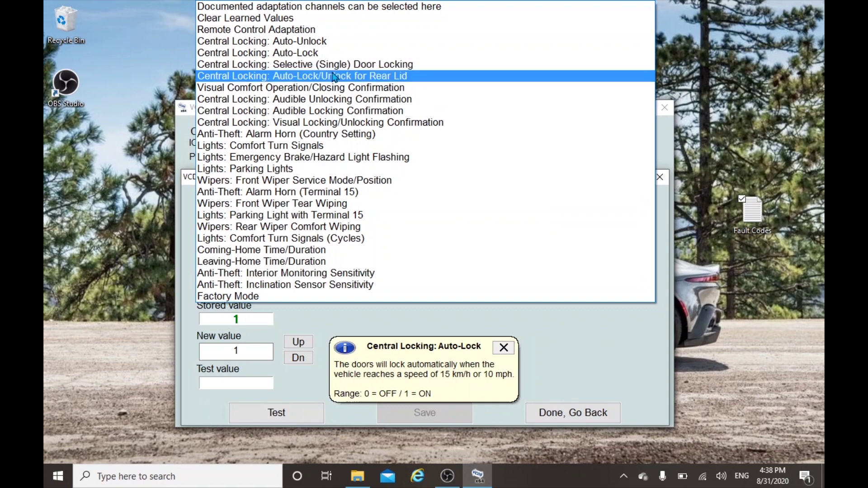
left_click(296, 88)
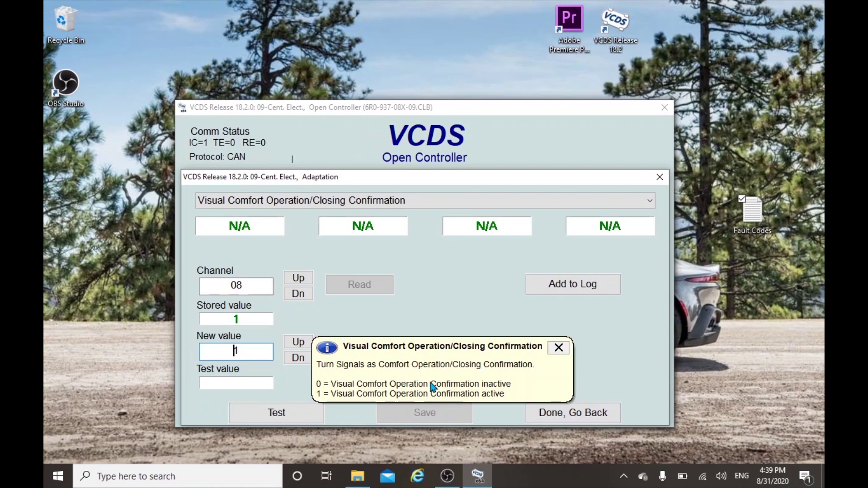
- Read the adaptation channels Wipers: Front Wiper Service Mode/Position and Wipers: Front Wiper Tear Wiping, without entering new values
left_click(420, 206)
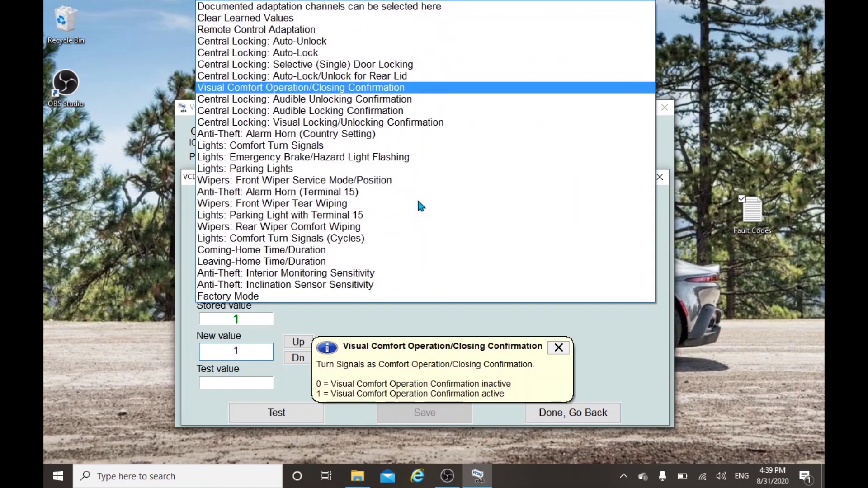
left_click(358, 104)
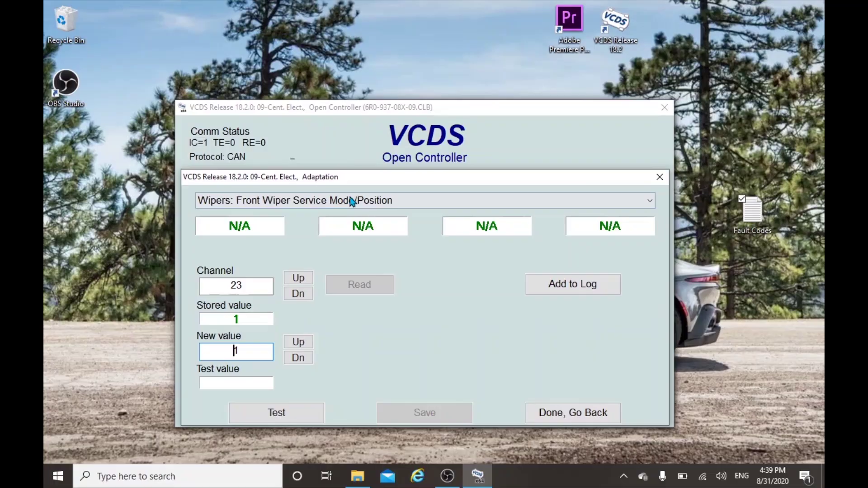
left_click(351, 200)
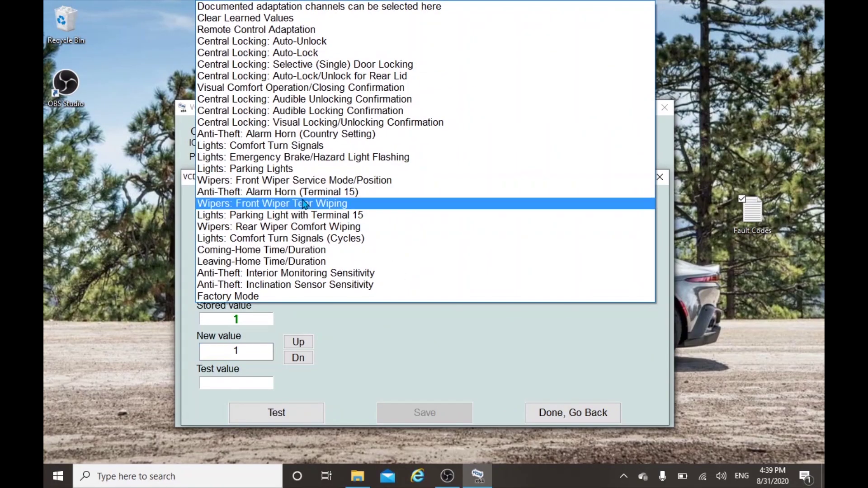
left_click(303, 207)
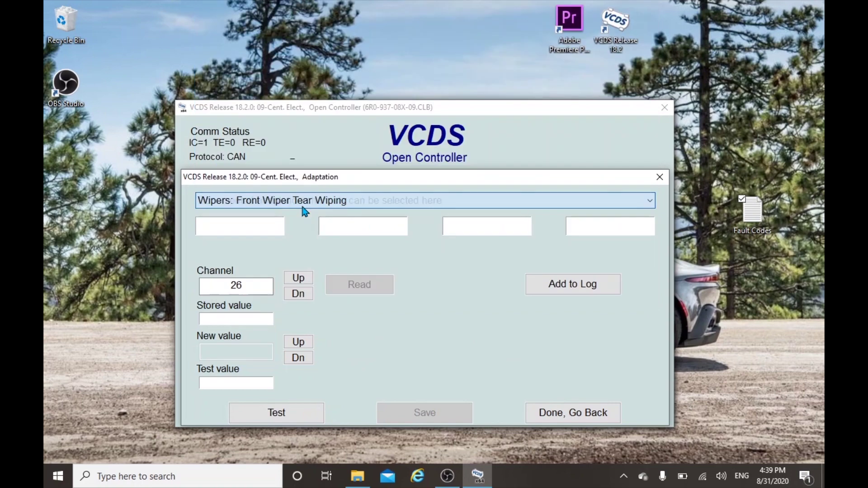
left_click(377, 197)
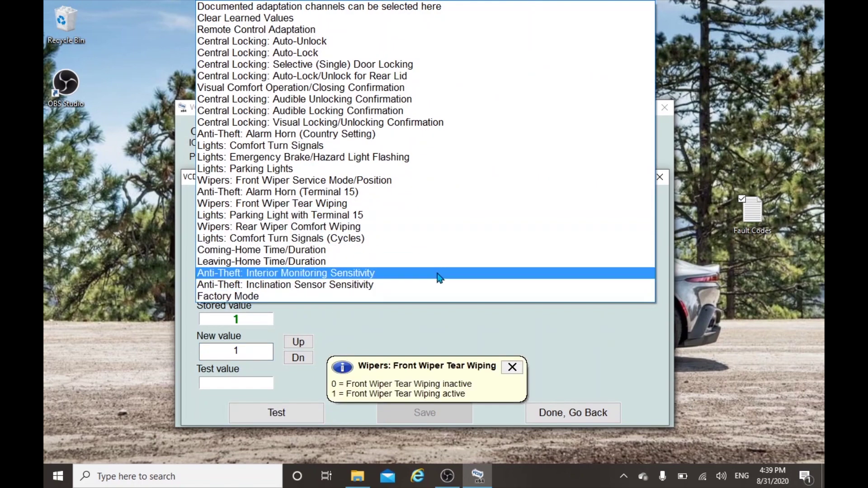
left_click(457, 330)
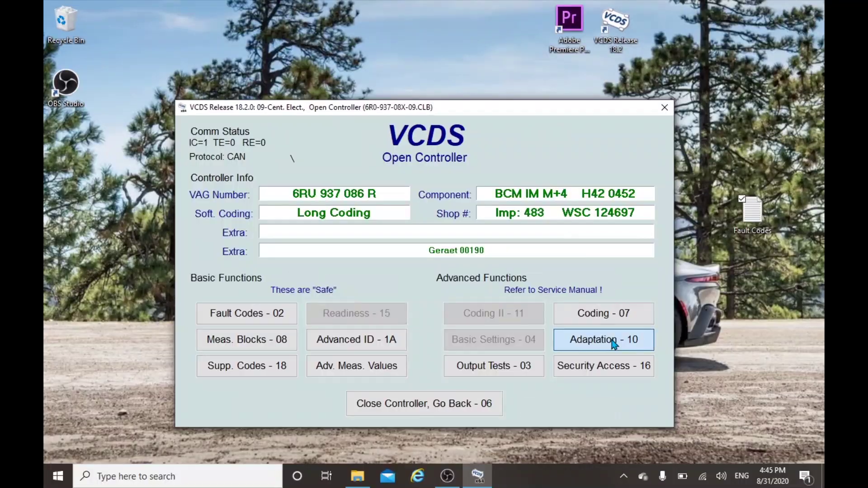
- Reopen the adaptation function, read the Lights: Comfort Turn Signals (Cycles) channel, and return to the controller without saving a value
left_click(614, 344)
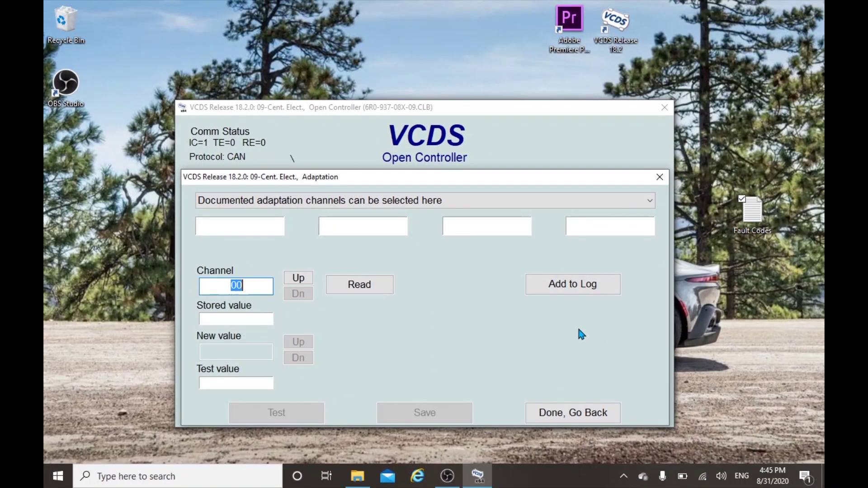
left_click(404, 204)
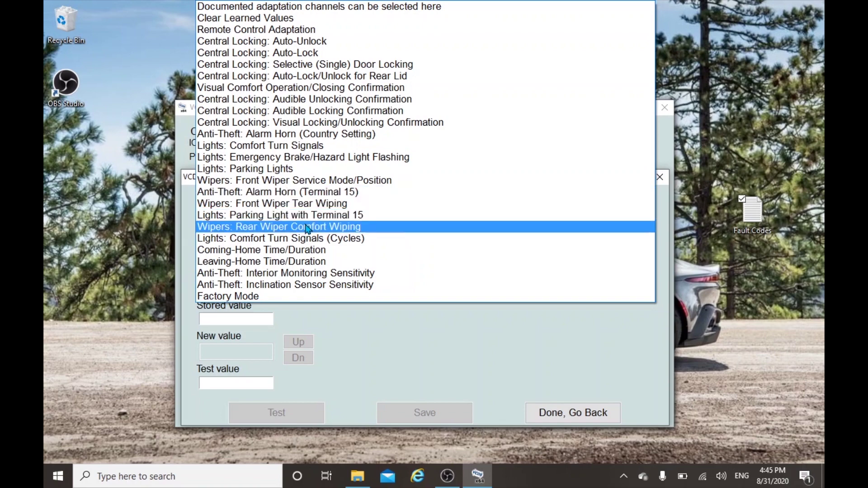
left_click(311, 238)
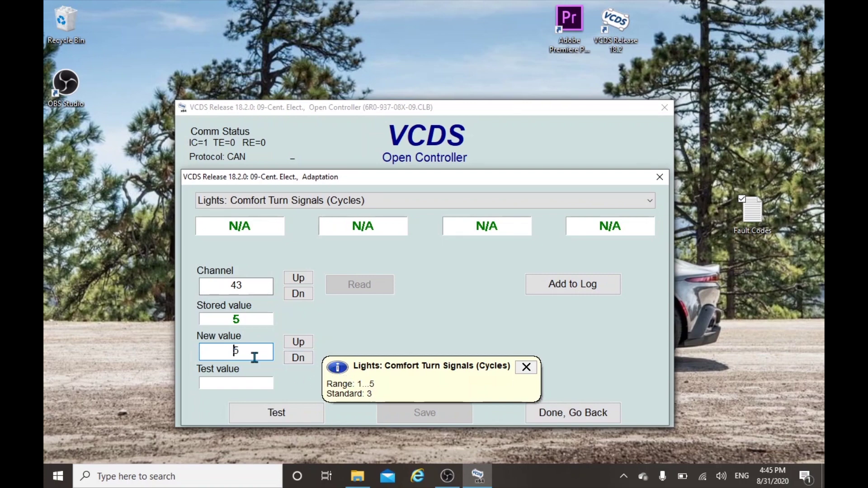
left_click(526, 367)
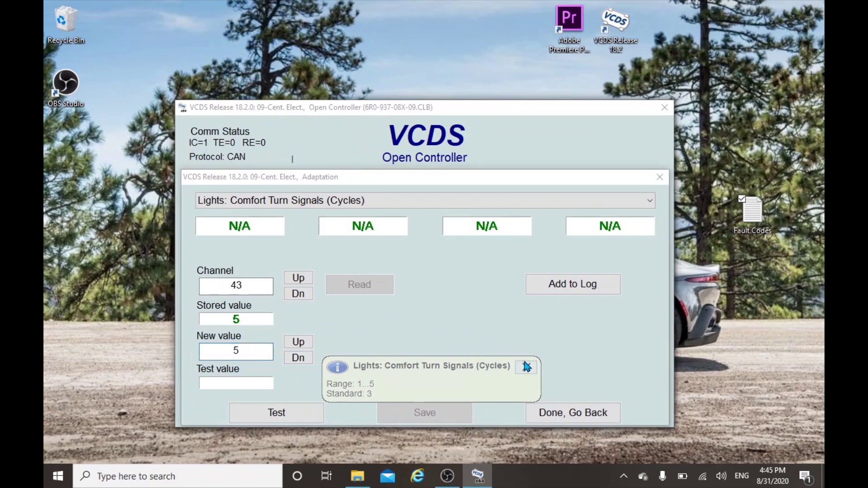
left_click(583, 413)
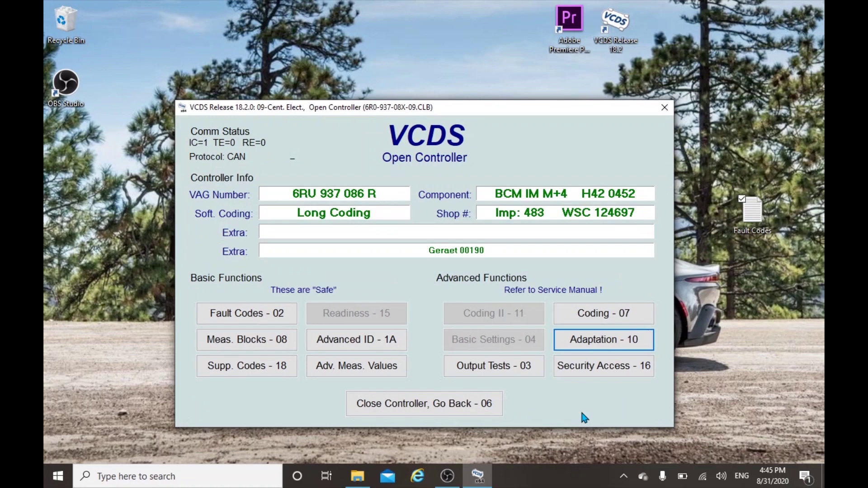